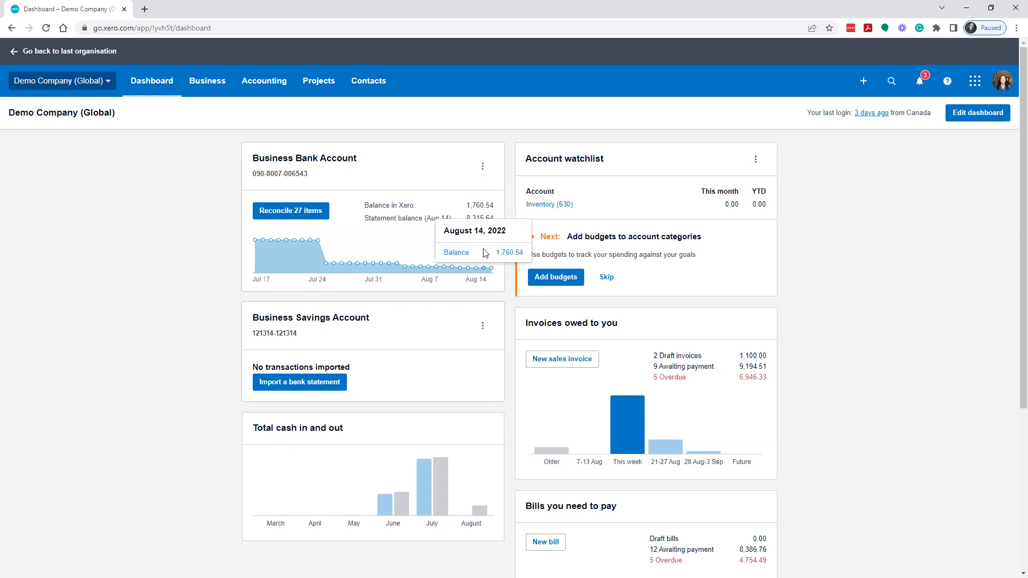
Step: Open the Business Bank Account from the dashboard and review its account transactions with their balances and reconciliation statuses
click(318, 157)
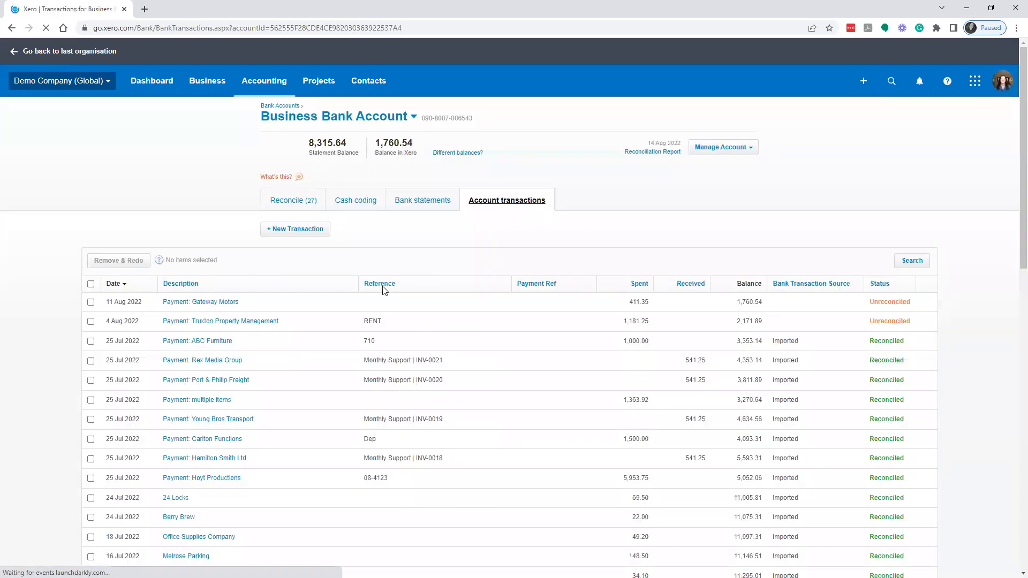
scroll(558, 301, down, 3)
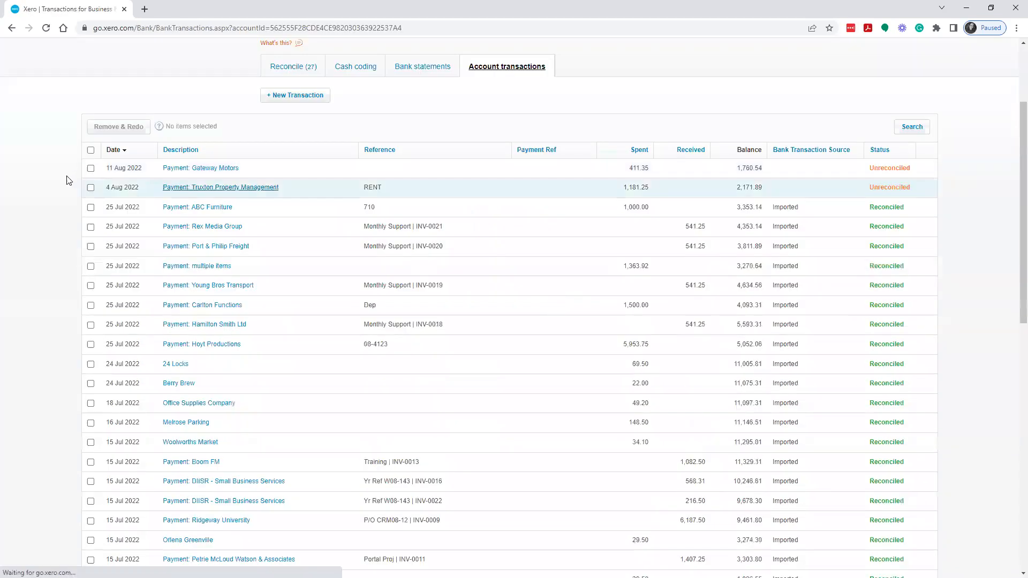
scroll(330, 233, down, 2)
scroll(329, 233, up, 3)
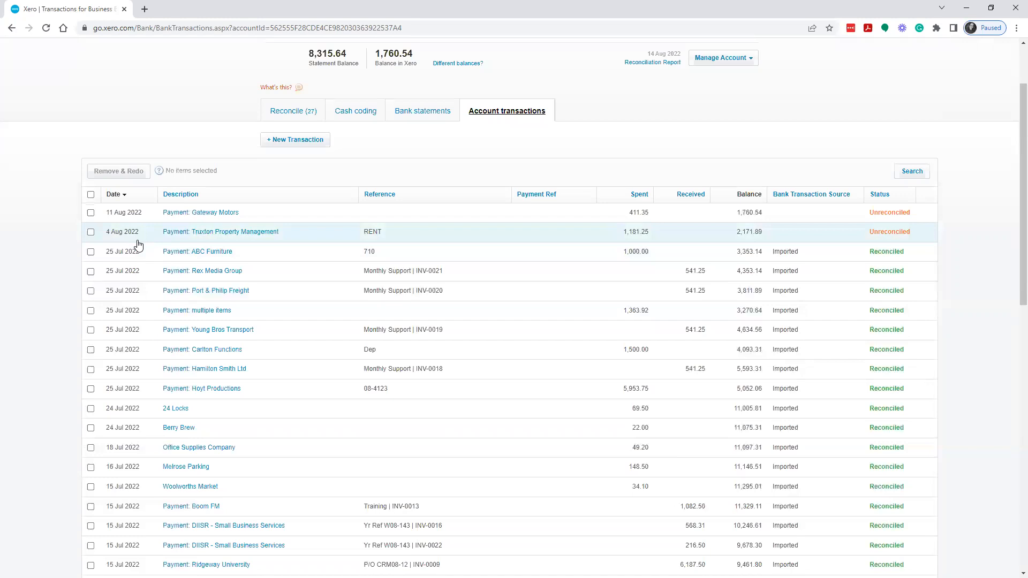
scroll(241, 321, up, 2)
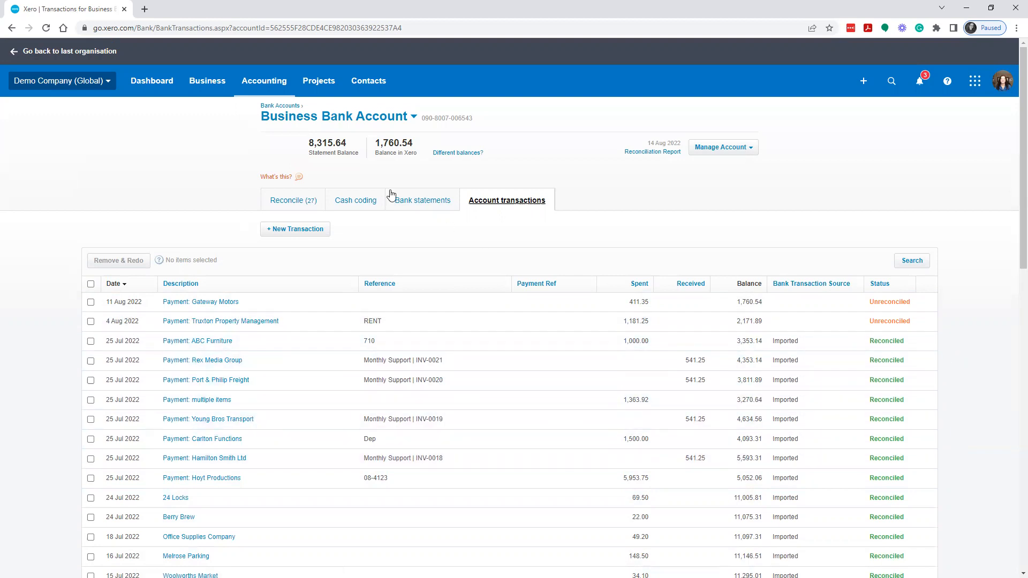
Step: Show the account's imported bank statement lines and compare the balances around the boundary between reconciled and unreconciled lines
click(418, 205)
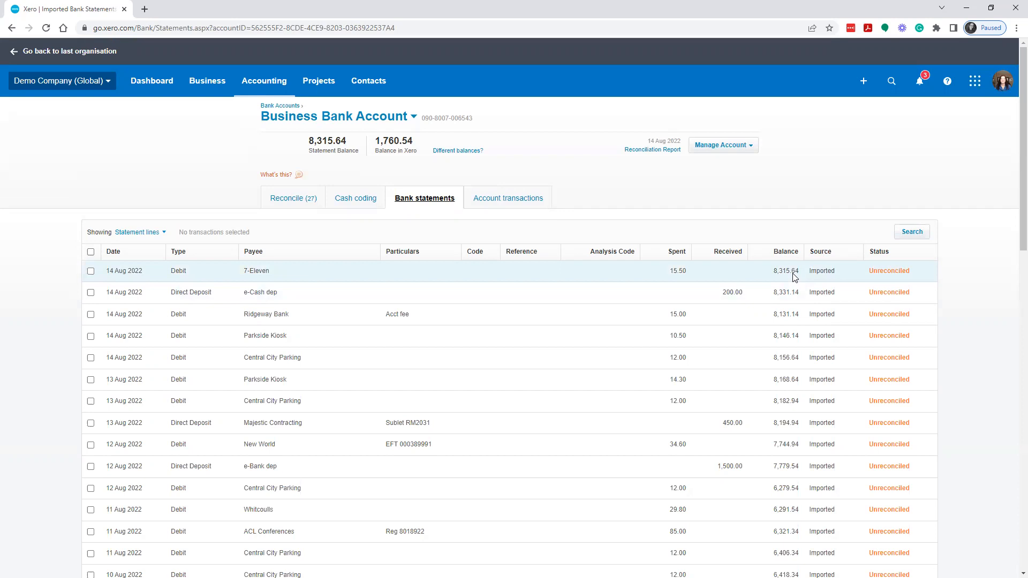
scroll(812, 353, down, 10)
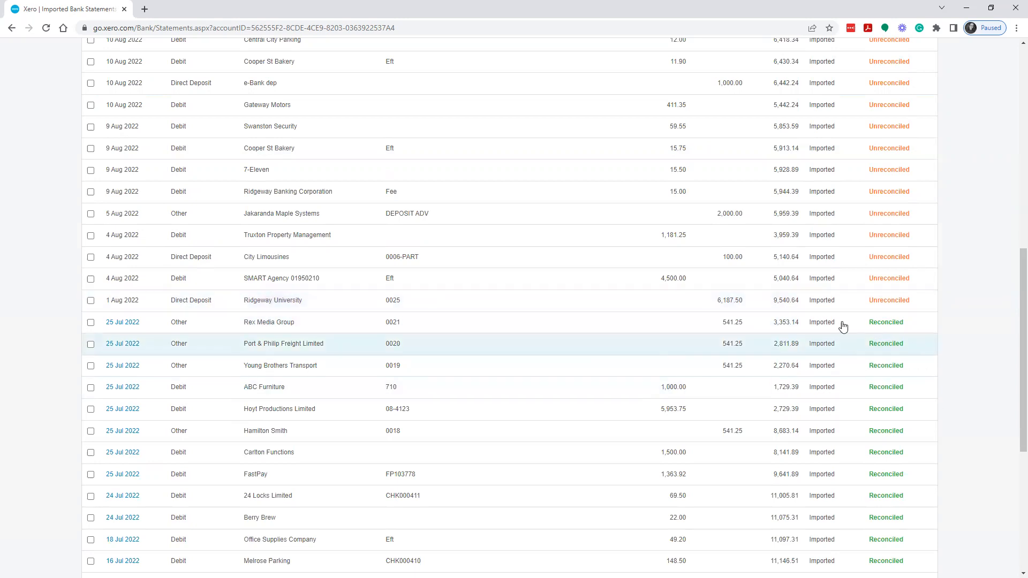
scroll(798, 303, up, 3)
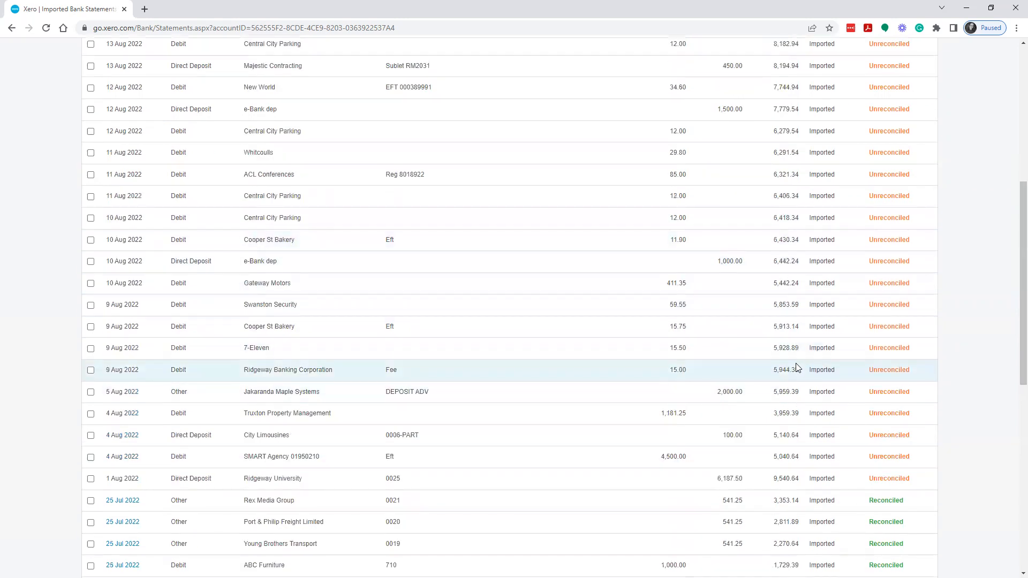
scroll(797, 367, down, 3)
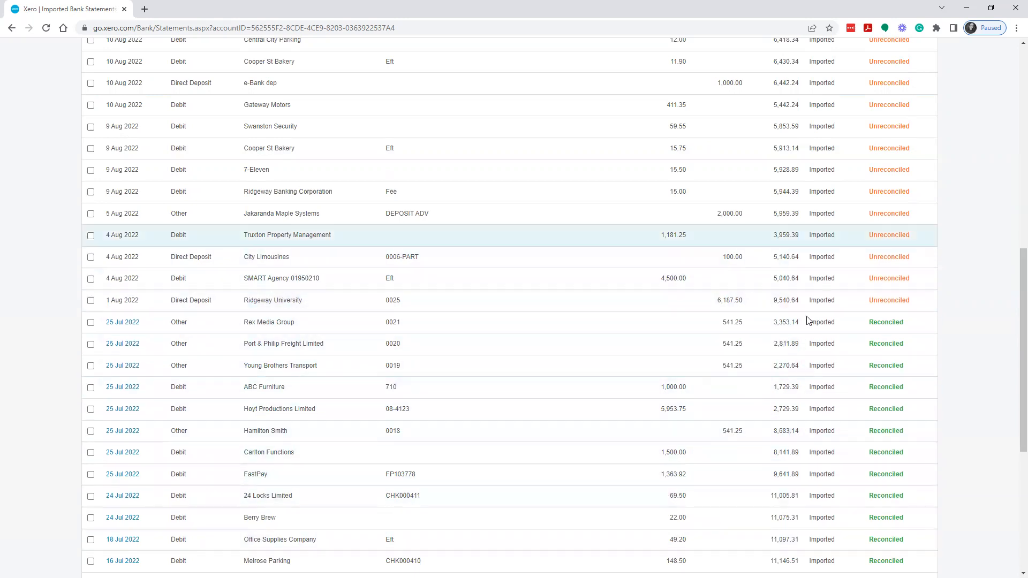
scroll(801, 389, up, 10)
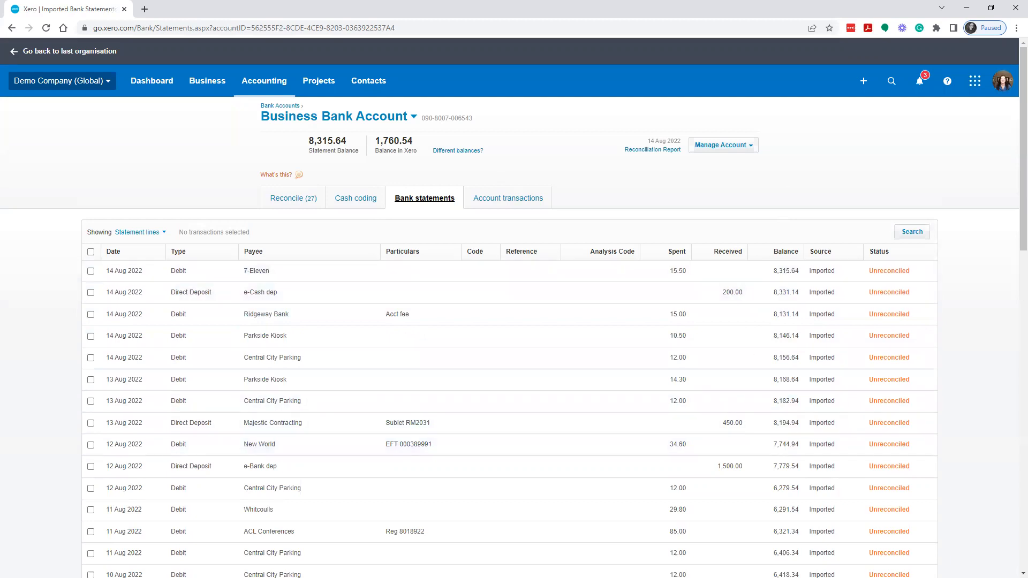
Step: Open the statement import page for the Business Bank Account
click(731, 145)
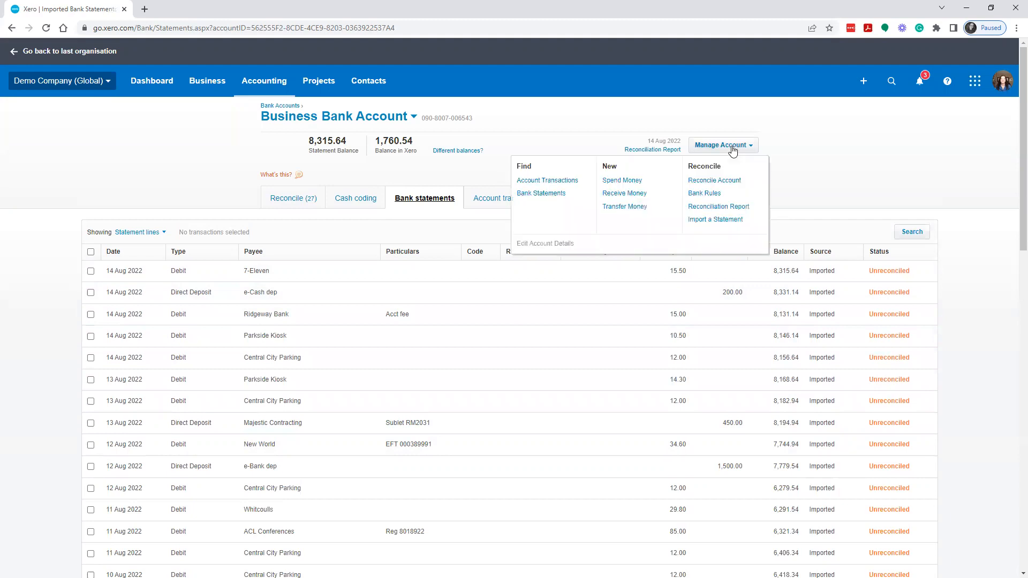
click(726, 223)
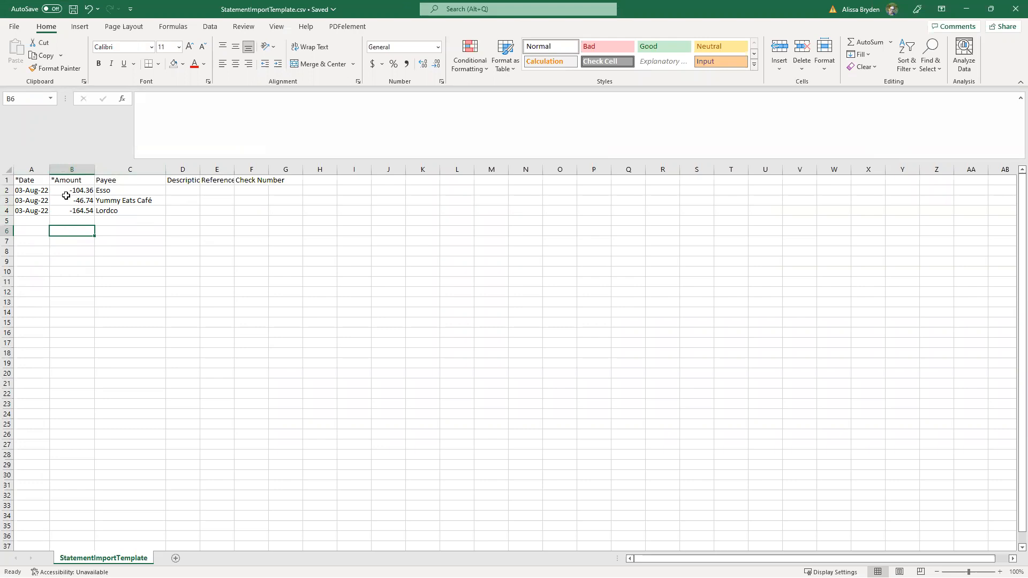
Step: Switch to Excel and examine the amounts, payees and column headings in StatementImportTemplate.csv, with its window reduced over the import page
drag(21, 190, 62, 222)
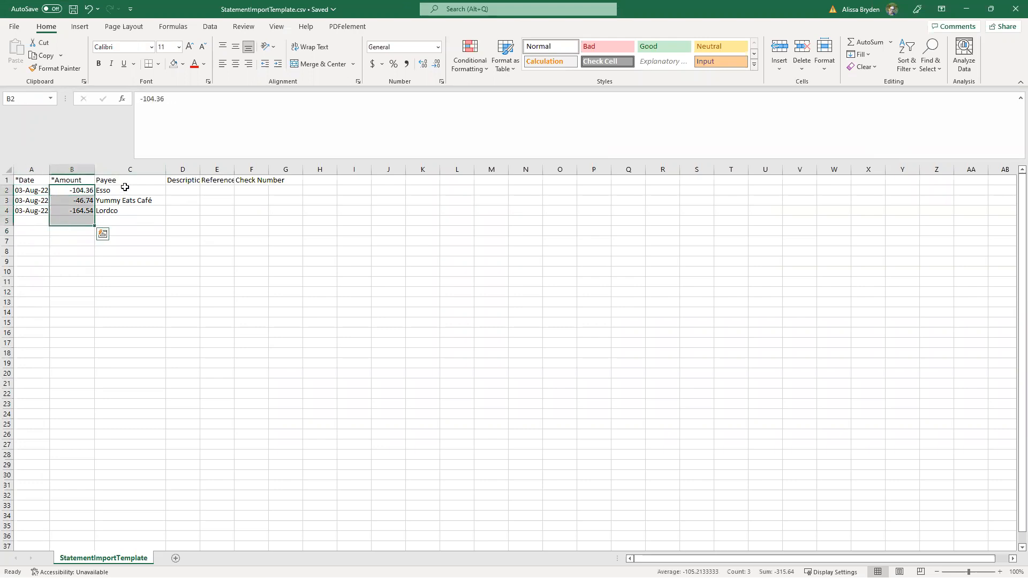
click(126, 191)
drag(126, 192, 128, 212)
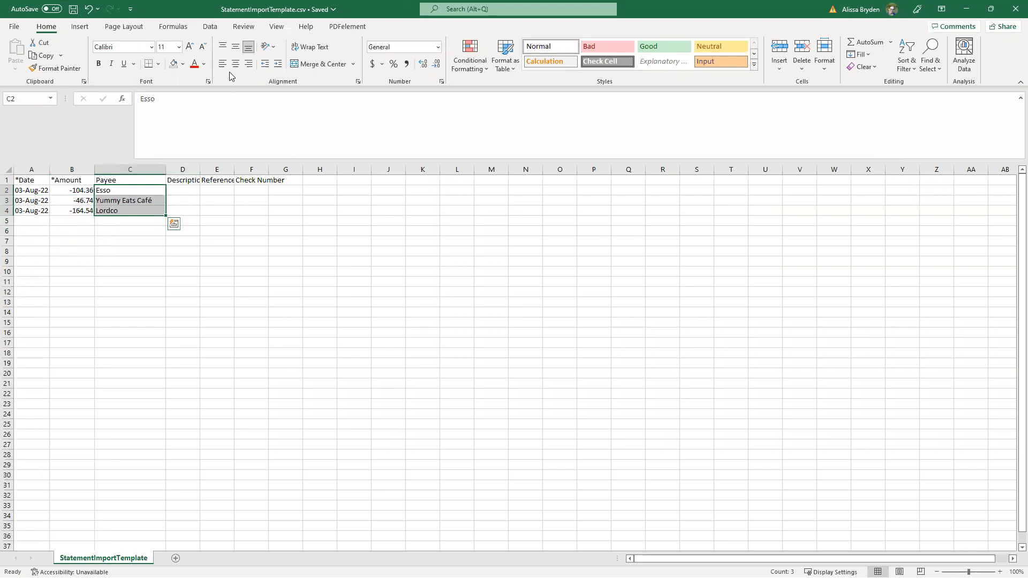
double_click(242, 11)
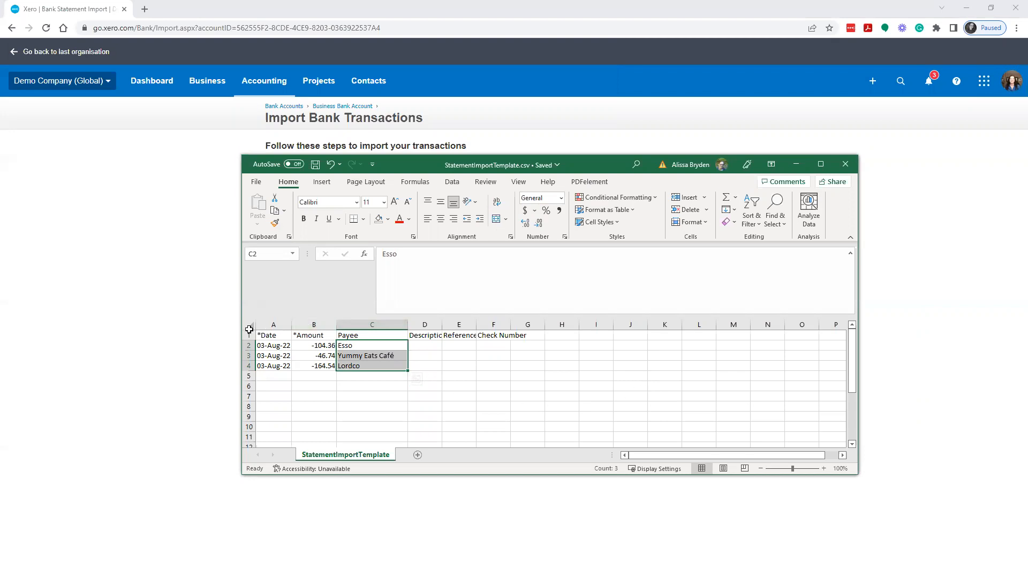
drag(266, 335, 495, 332)
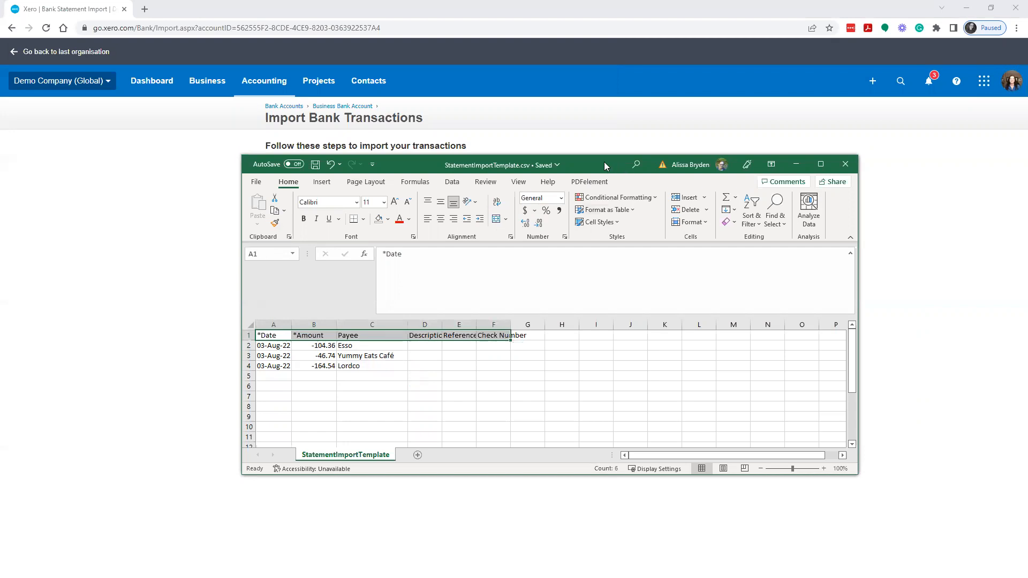
drag(597, 165, 621, 173)
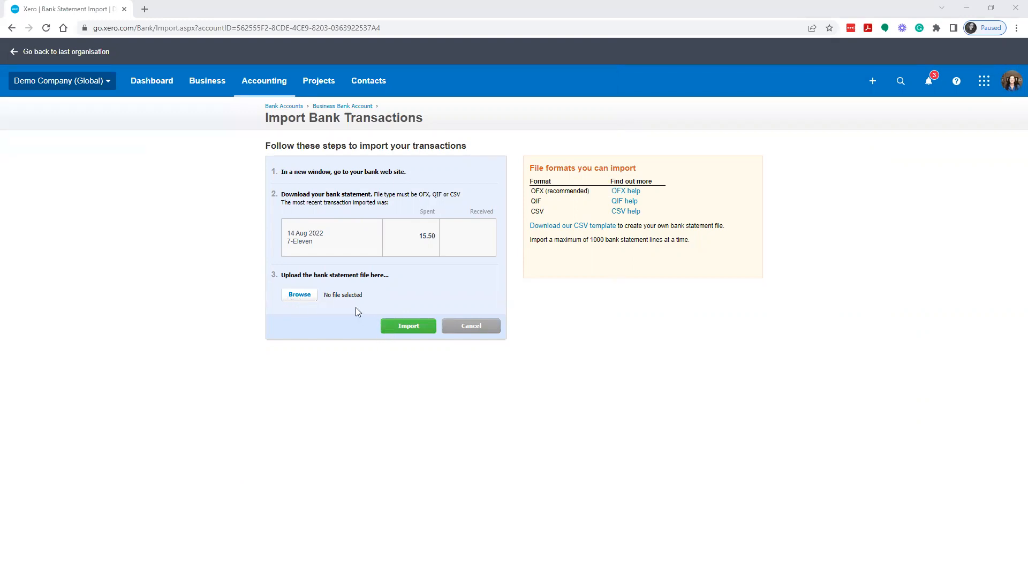
Step: Upload StatementImportTemplate.csv from the Downloads folder as the bank statement file and start its import
click(312, 296)
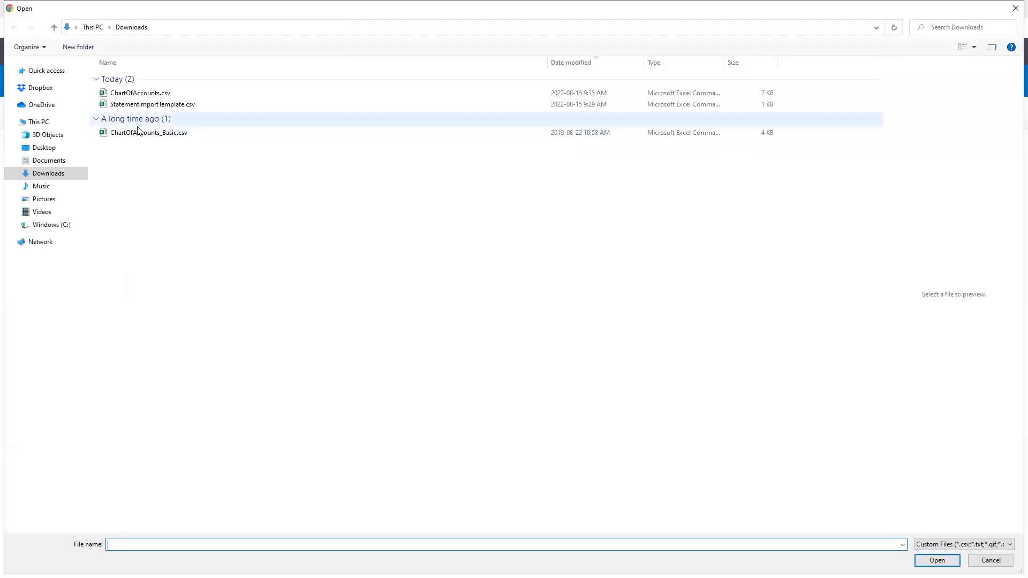
click(133, 108)
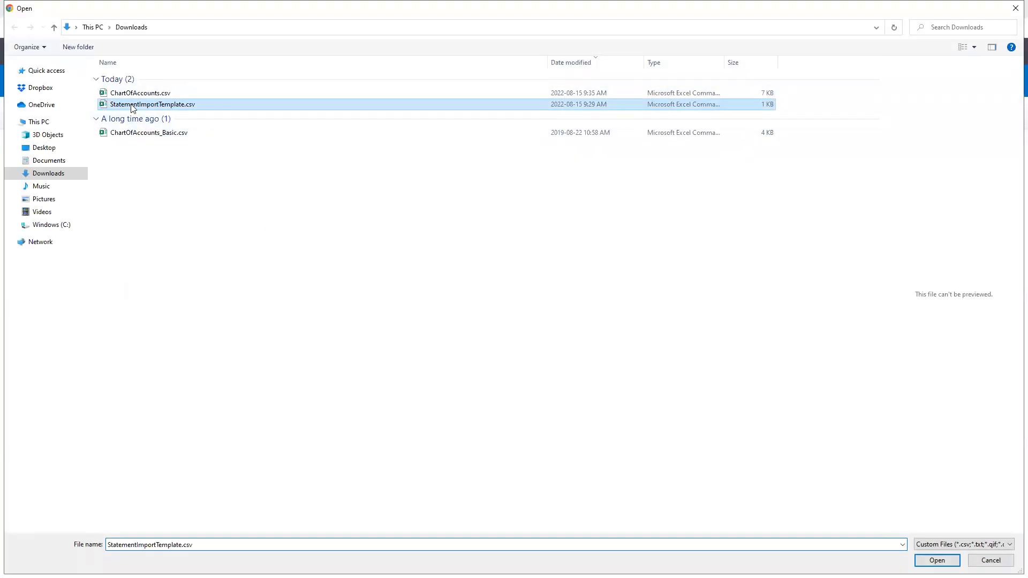
double_click(133, 106)
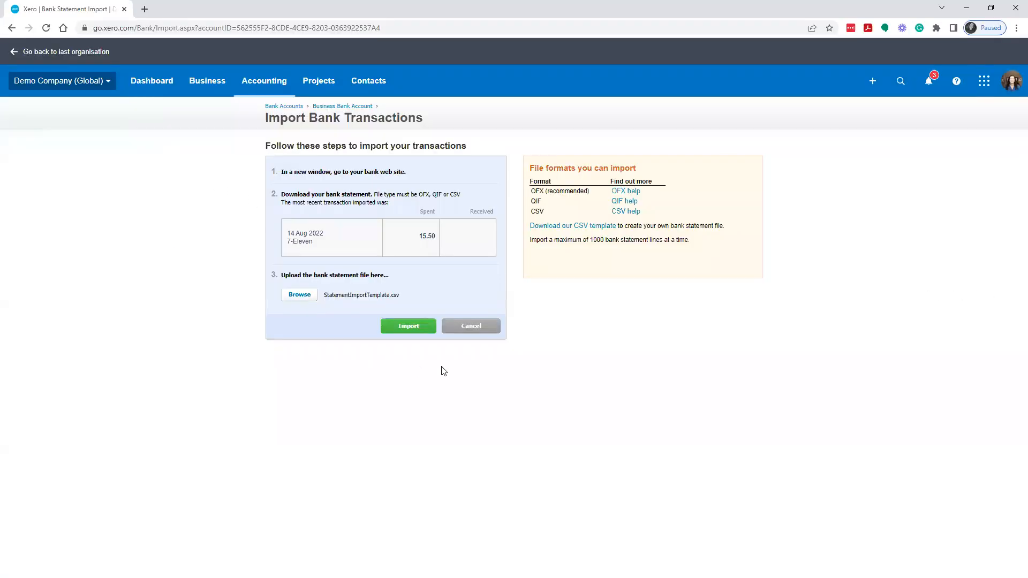
click(409, 326)
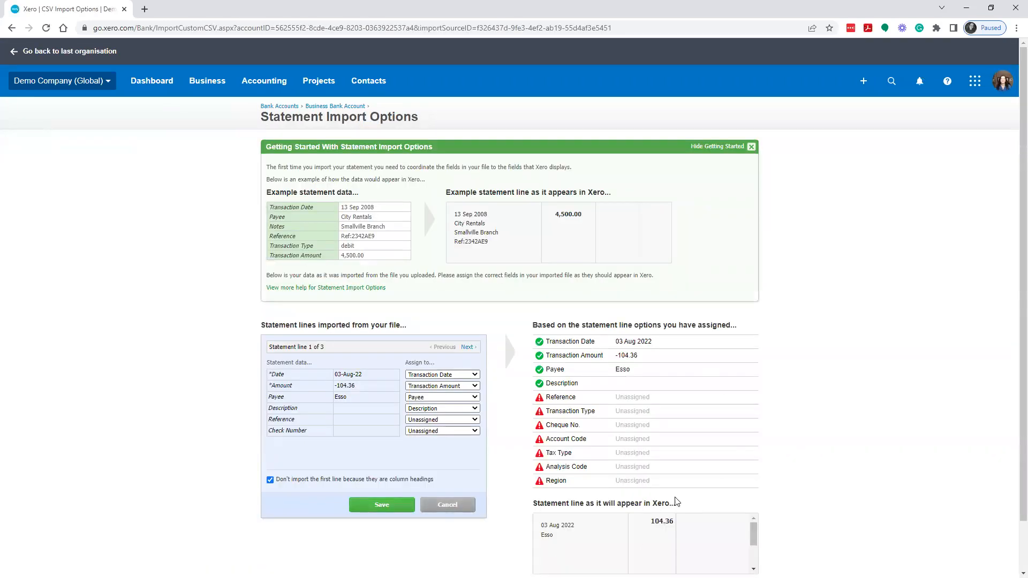
Step: Assign the file's Reference column to Reference and Check Number to Cheque No., and save the options to import the statement lines
scroll(686, 418, down, 1)
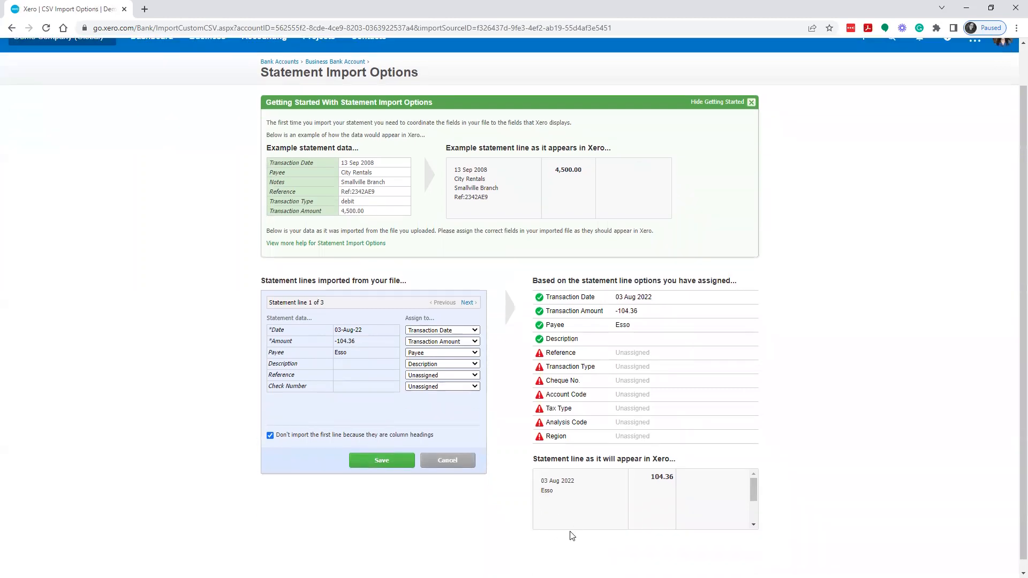
scroll(639, 500, down, 1)
scroll(650, 491, up, 1)
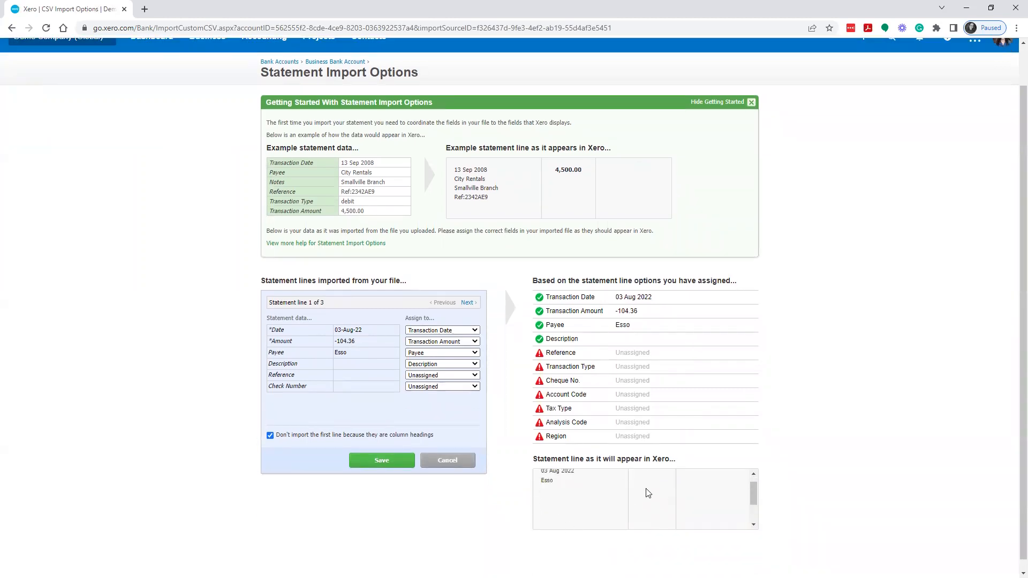
click(438, 376)
click(422, 422)
click(439, 387)
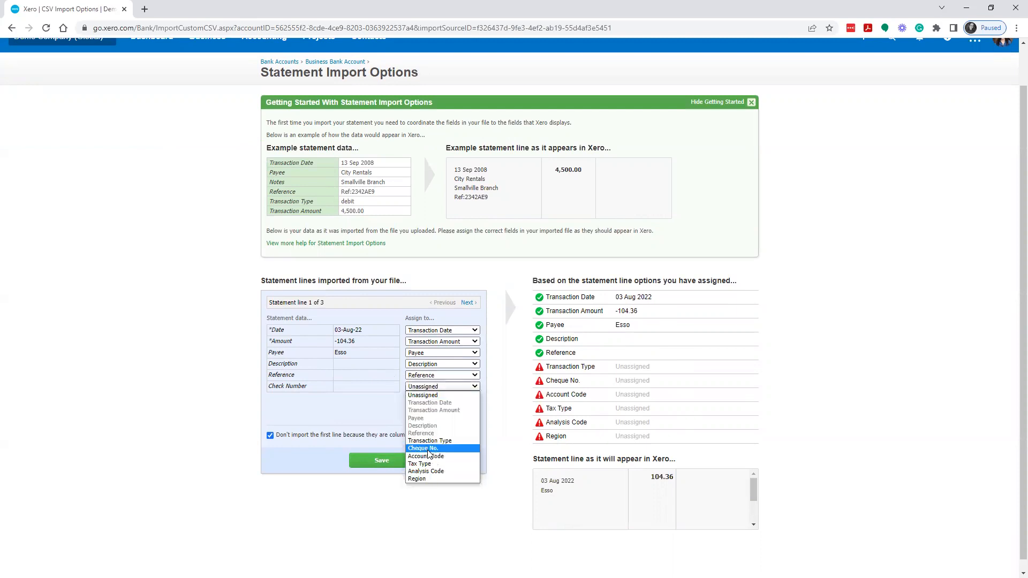
click(423, 449)
click(385, 459)
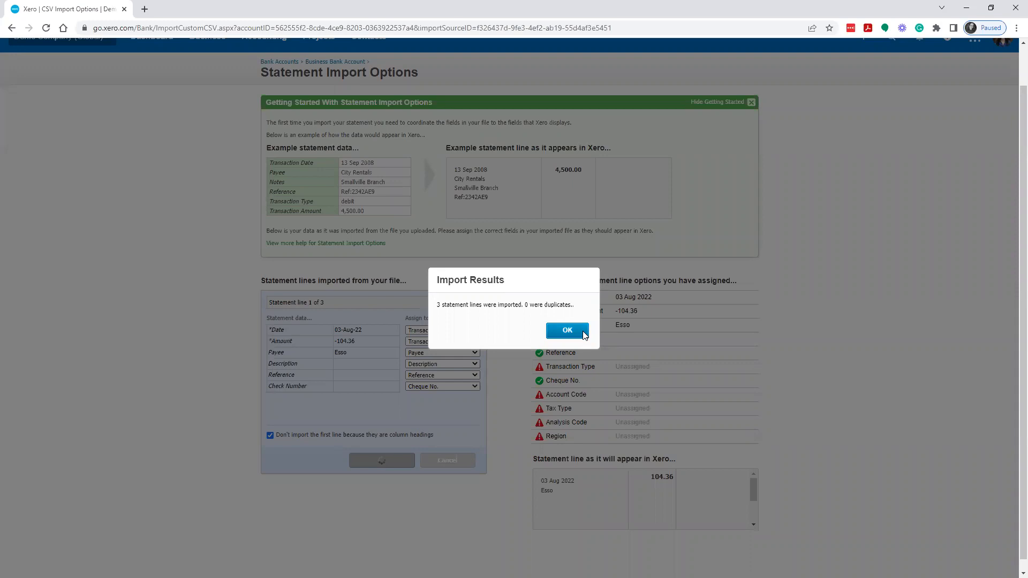
click(567, 330)
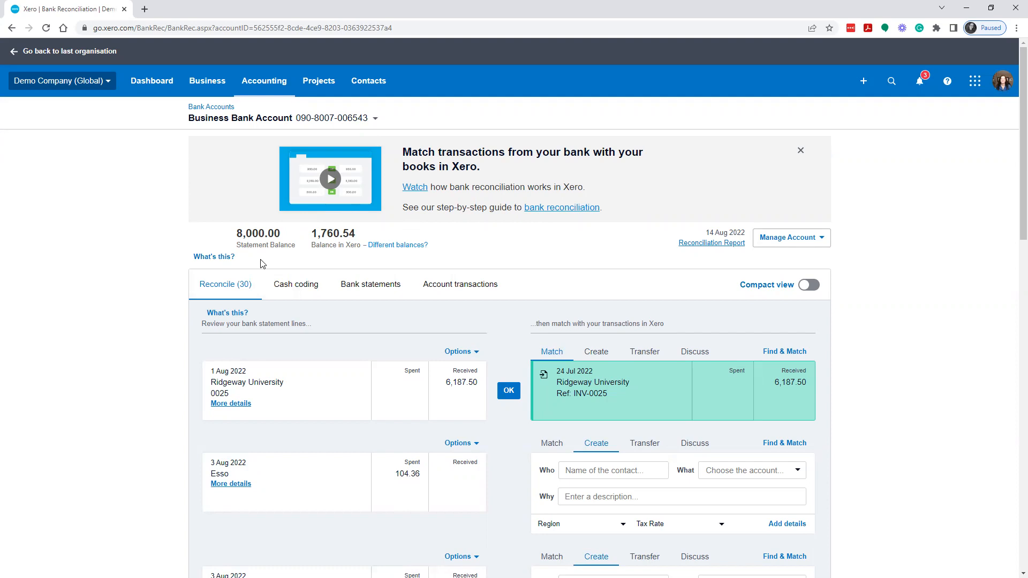
Step: Open the account's Reconciliation Report and review its outstanding payments, unreconciled statement lines and closing statement balances
click(733, 245)
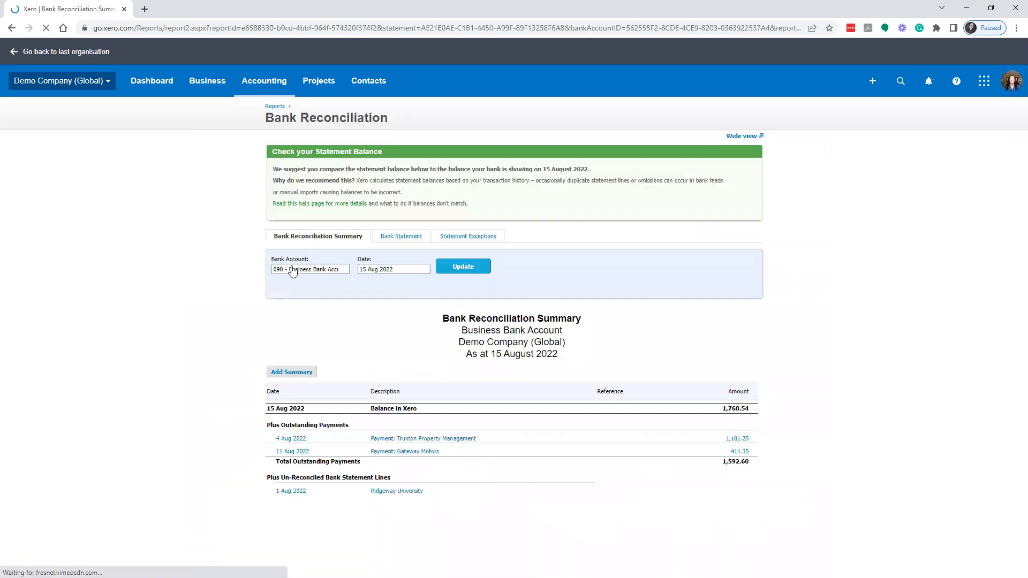
scroll(641, 464, down, 3)
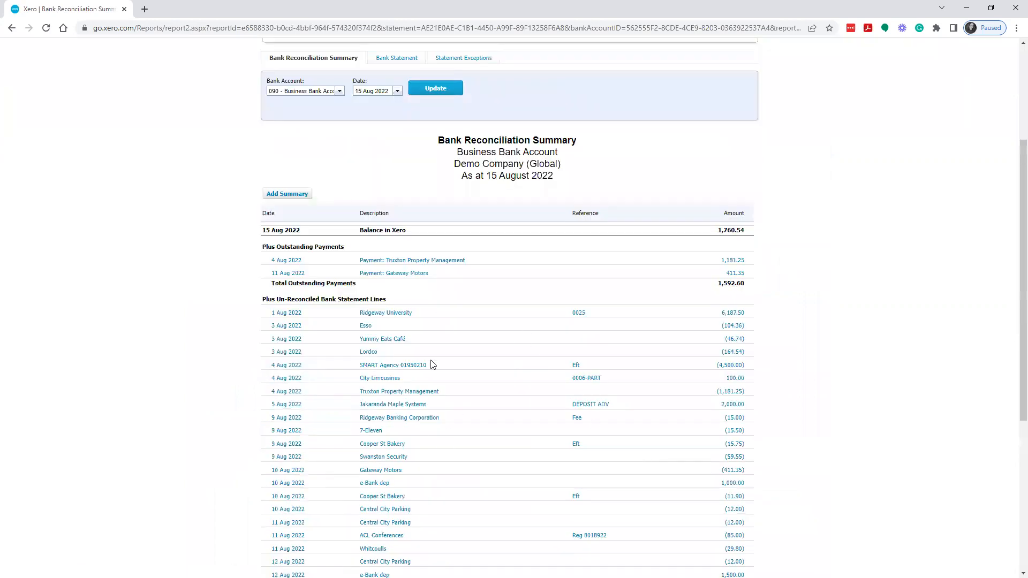
scroll(420, 395, down, 3)
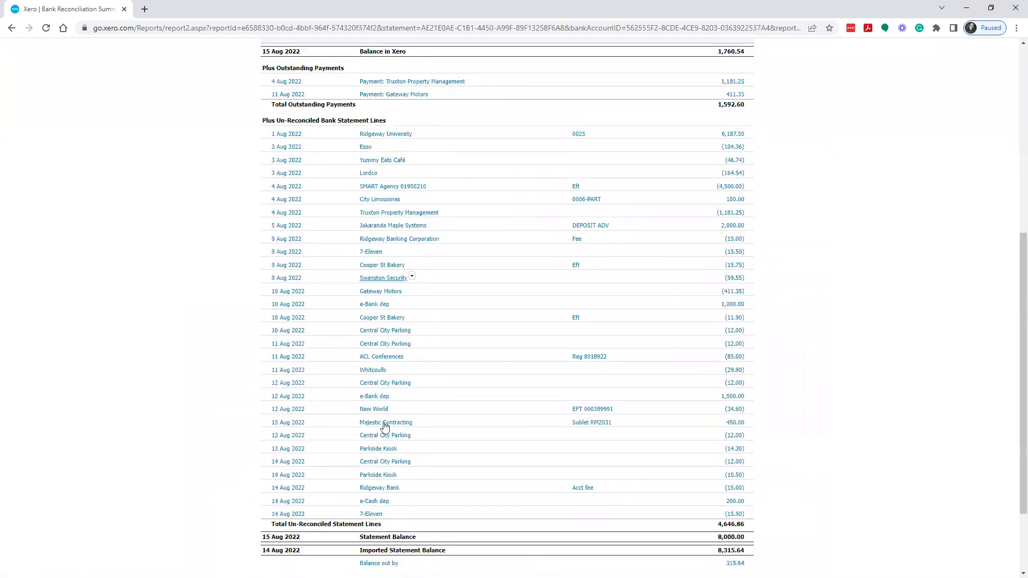
scroll(490, 509, up, 5)
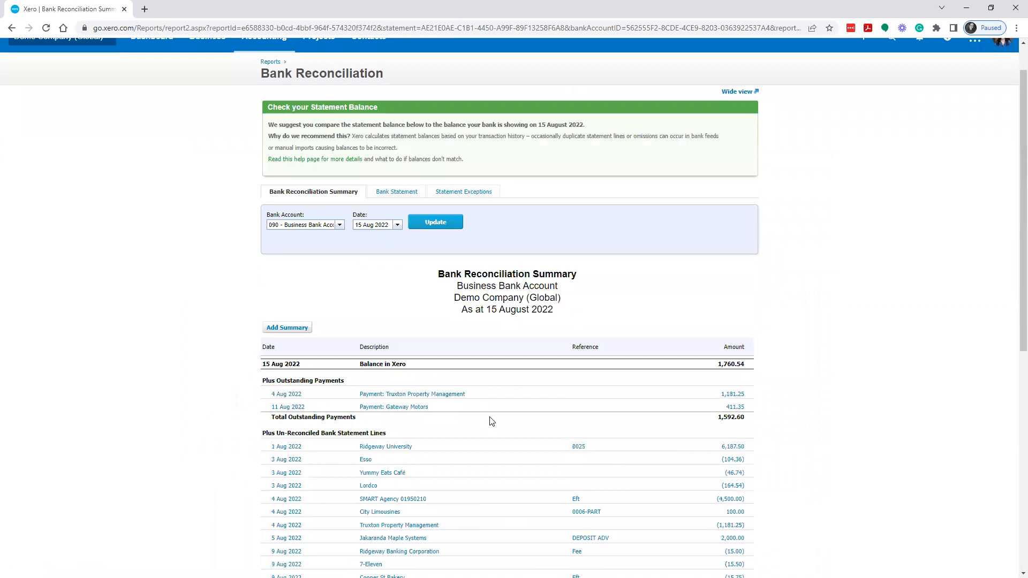
scroll(496, 426, down, 6)
scroll(670, 456, up, 4)
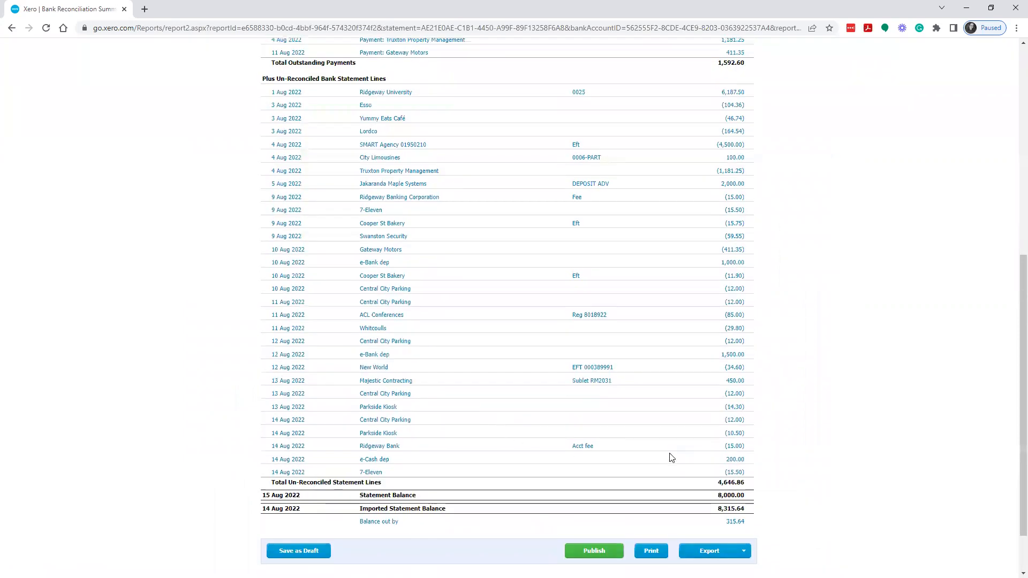